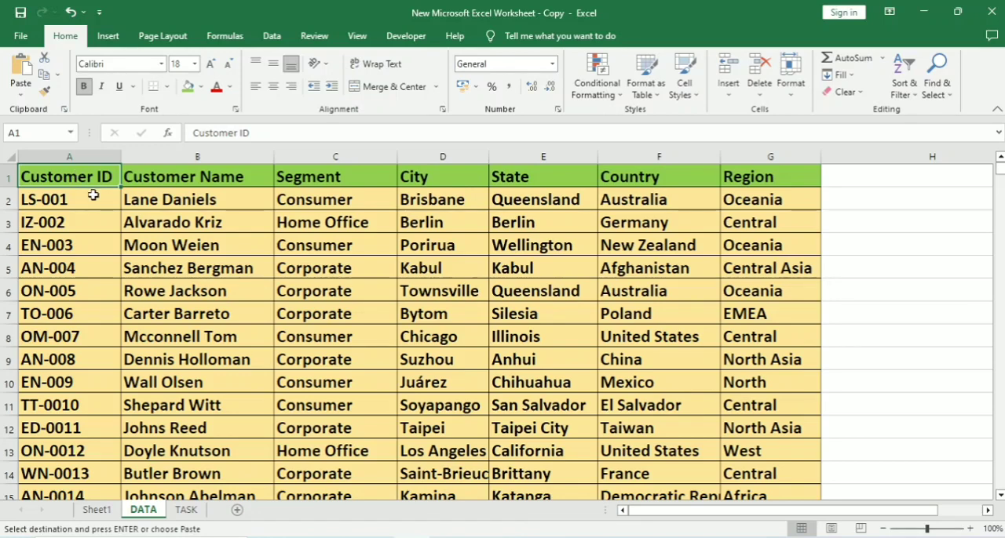
Examine the extent of the customer records on the DATA sheet and the Customer ID list on the TASK sheet.
key(ctrl+shift+Down)
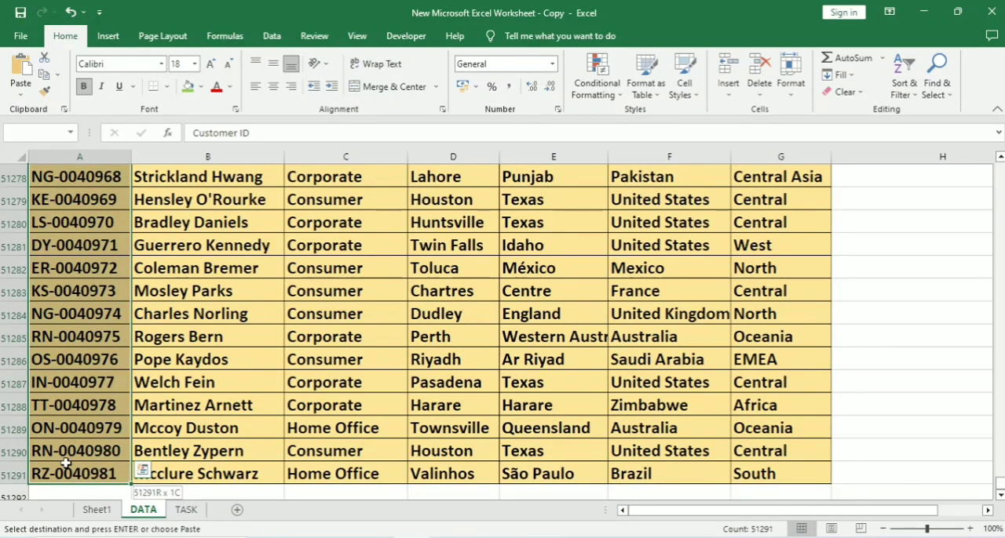
key(ctrl+Home)
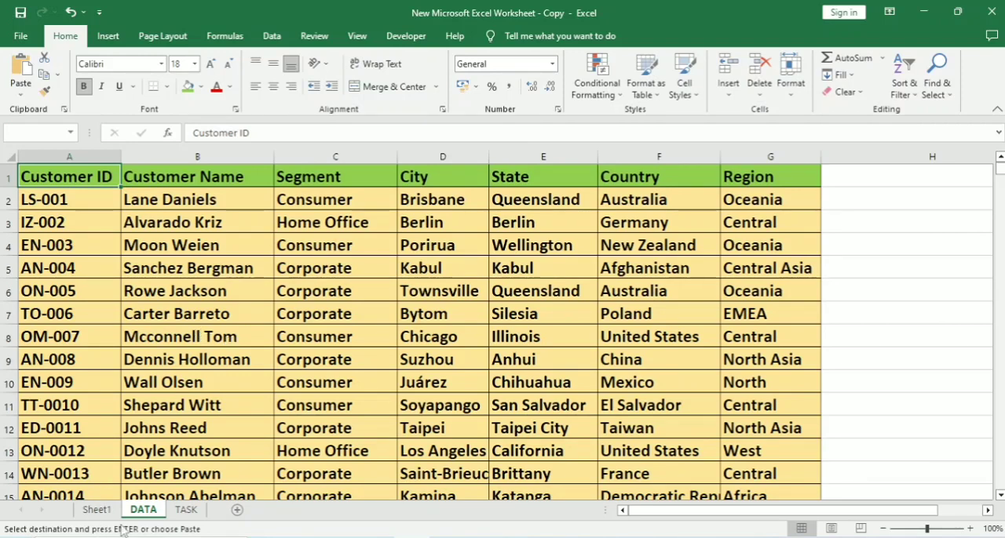
click(186, 510)
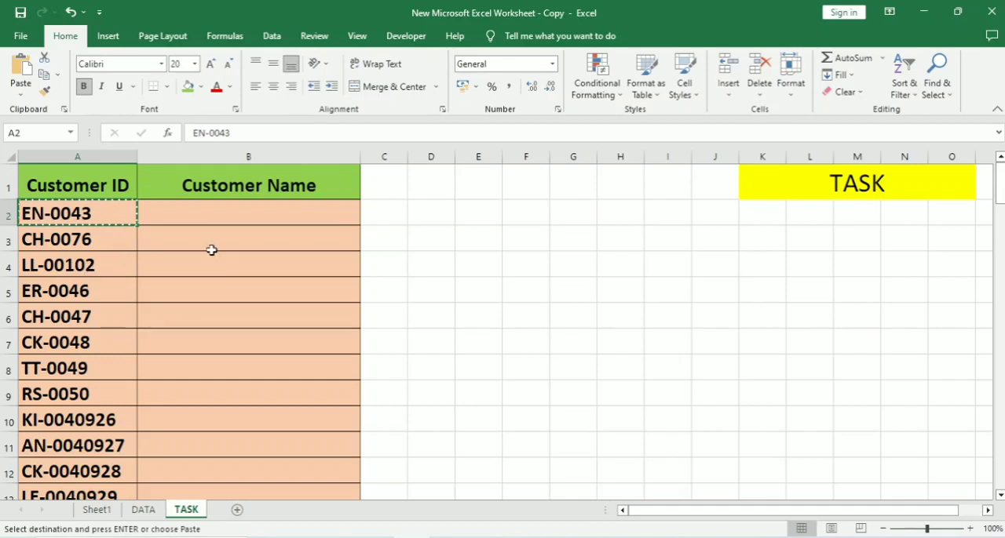
click(291, 236)
drag(99, 219, 79, 471)
click(479, 248)
double_click(480, 248)
scroll(135, 301, down, 16)
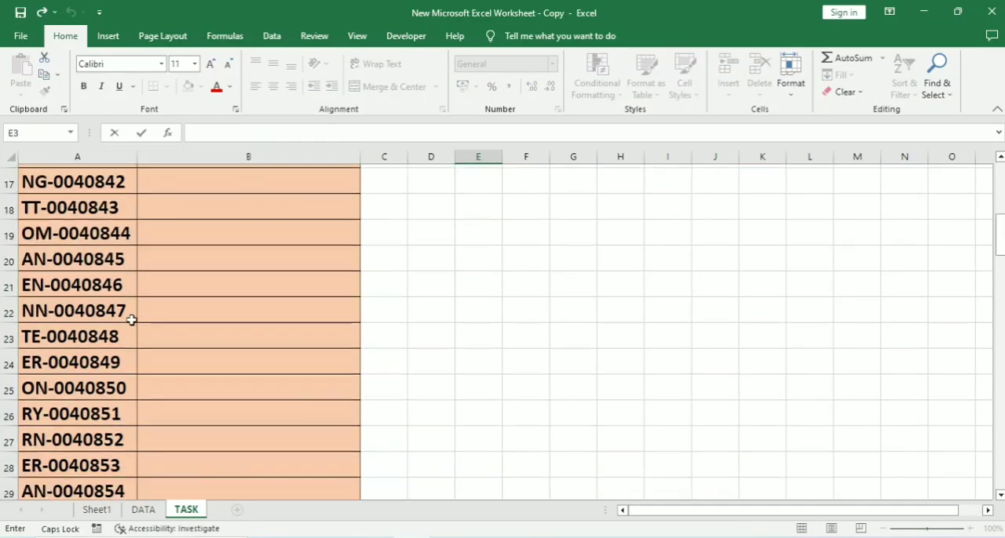
scroll(99, 482, down, 20)
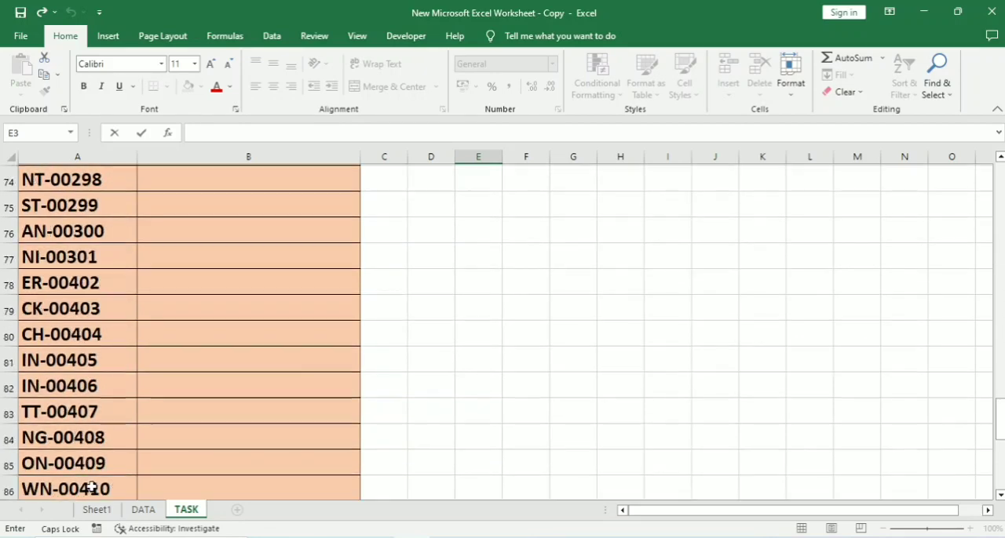
scroll(91, 486, up, 7)
scroll(118, 455, up, 20)
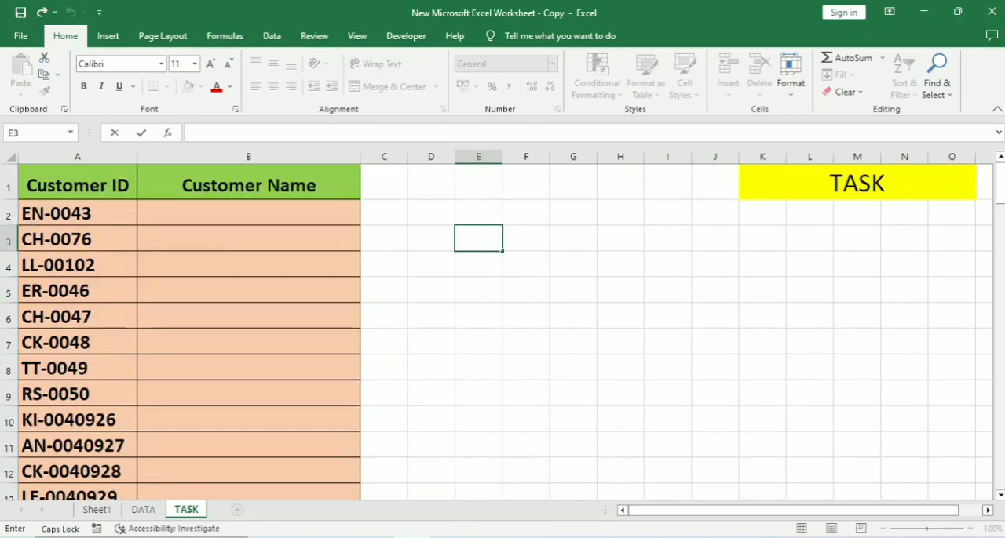
click(145, 510)
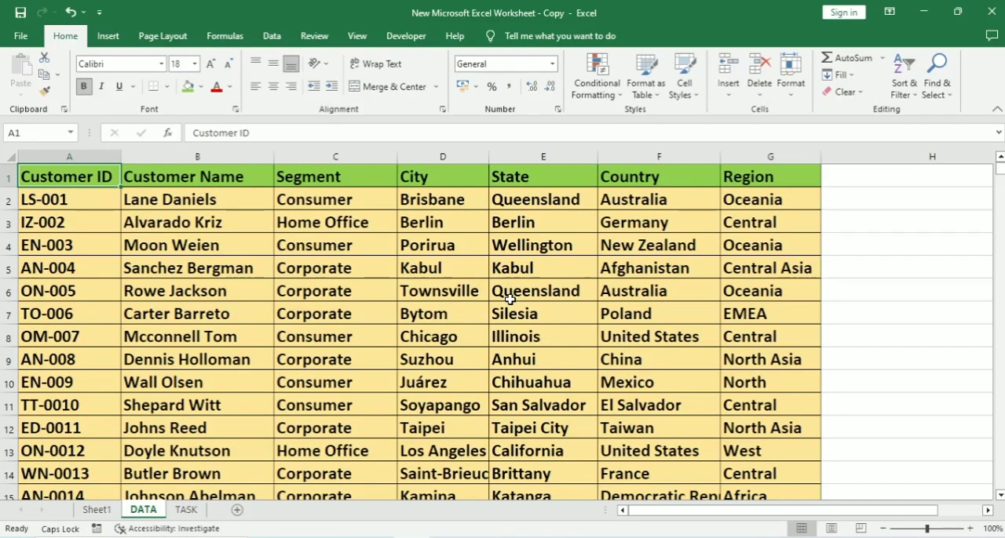
Start a VLOOKUP formula in cell B2 of the TASK sheet with A2 as the lookup value.
click(186, 510)
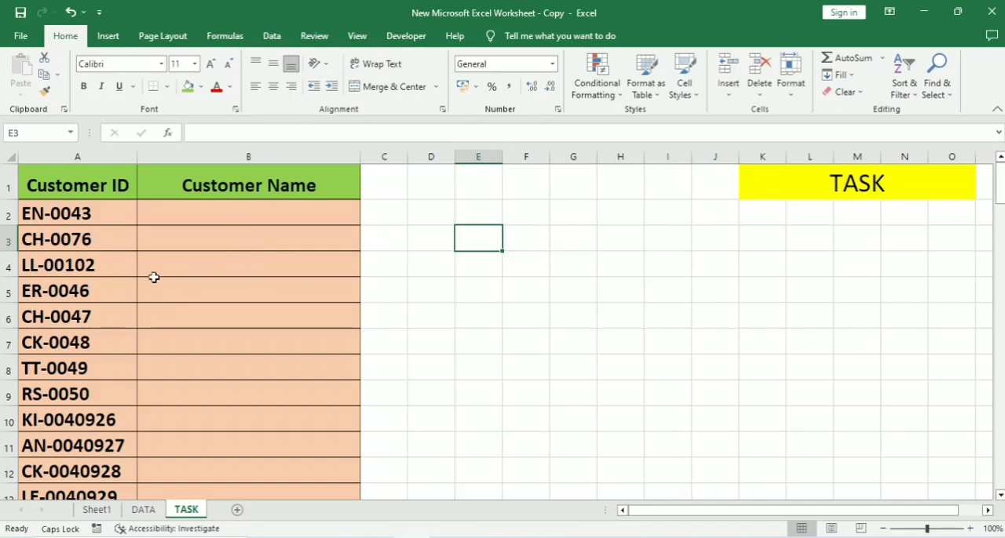
click(206, 214)
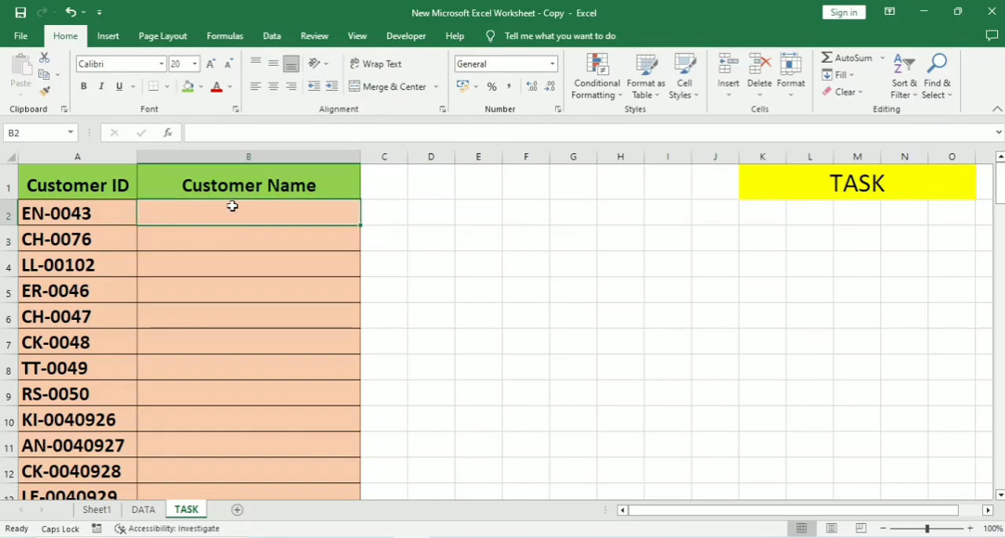
text(=VLOO)
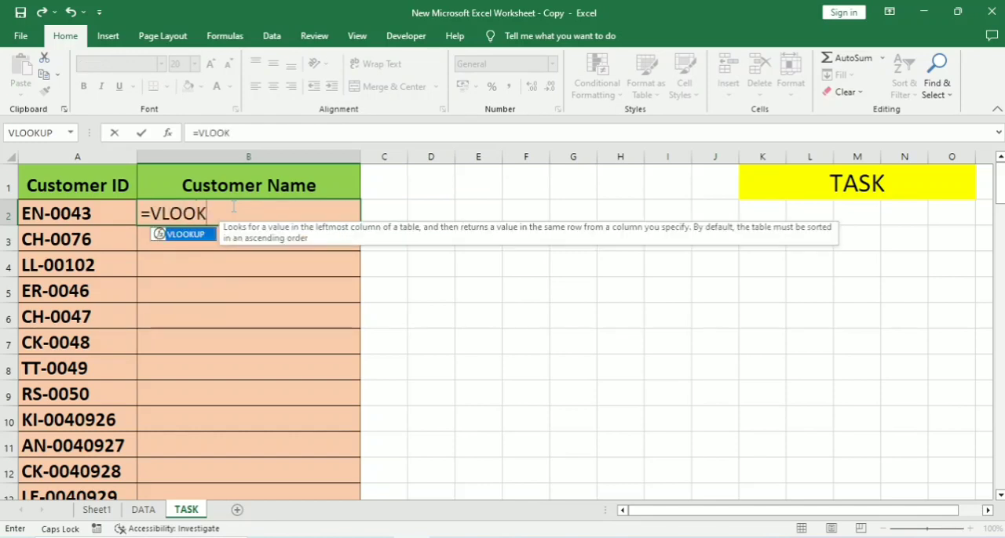
text(K)
key(Tab)
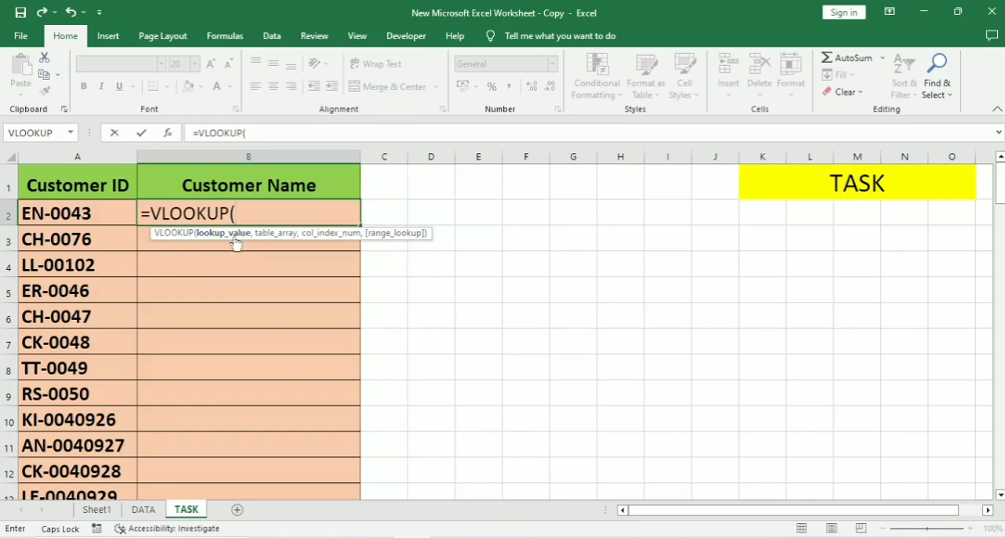
click(109, 213)
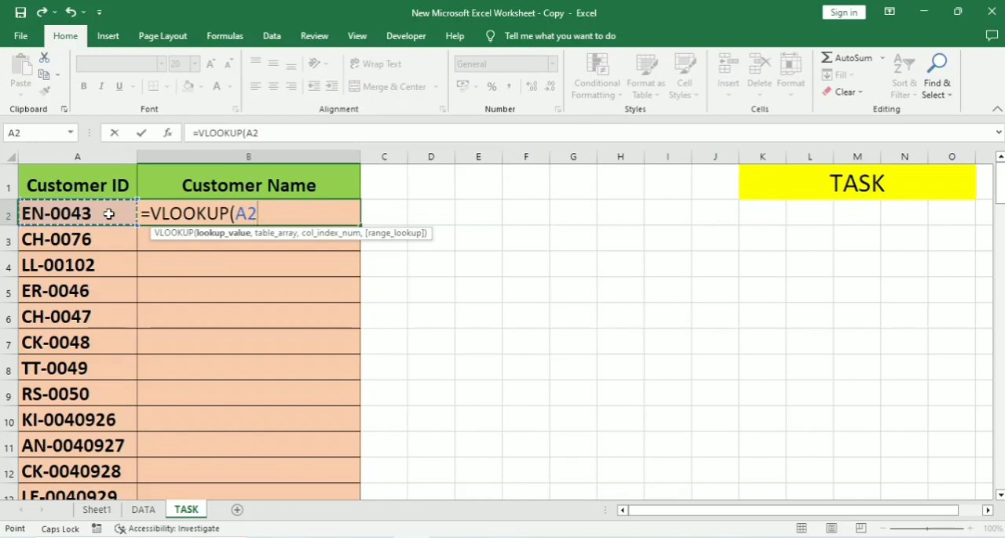
text(,)
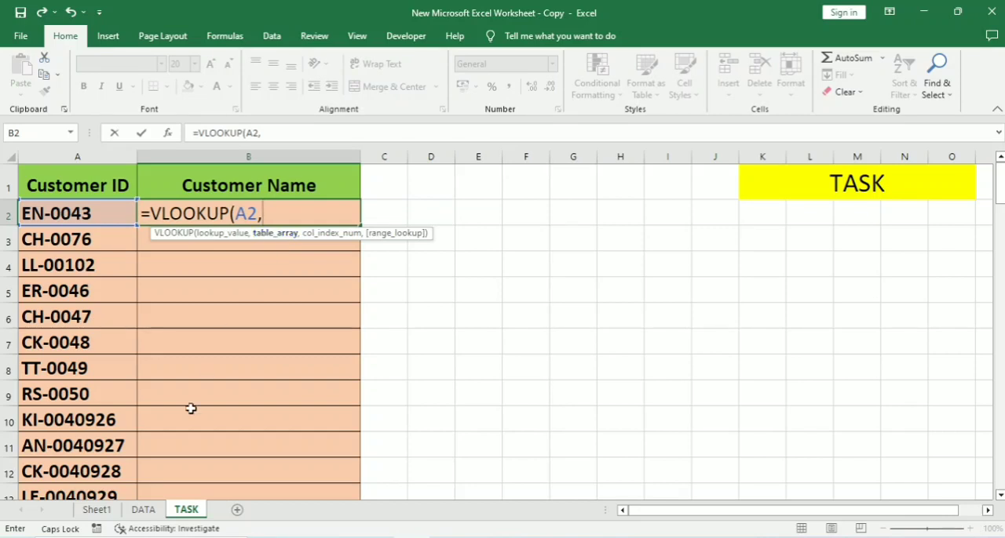
Set the VLOOKUP table array to the whole DATA sheet table as the absolute reference DATA!$A$1:$G$51291.
click(148, 511)
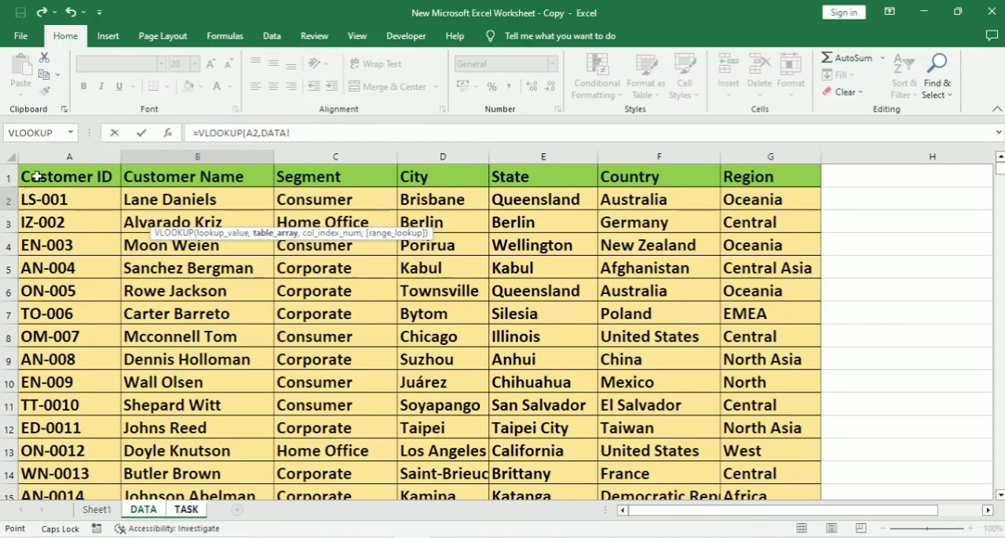
mouse_move(37, 177)
mouse_down()
mouse_move(49, 200)
mouse_move(50, 178)
mouse_up()
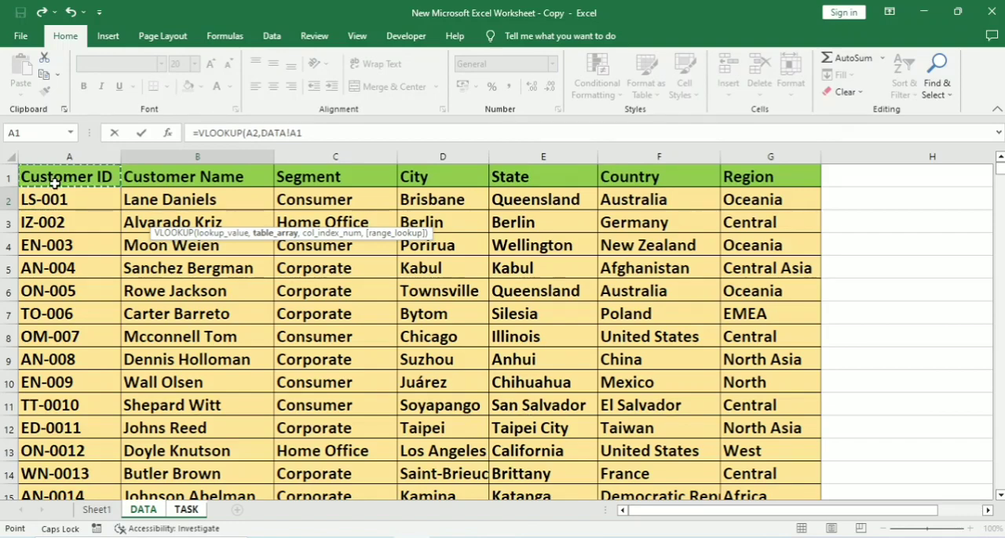
key(ctrl+shift+Right)
key(ctrl+shift+Down)
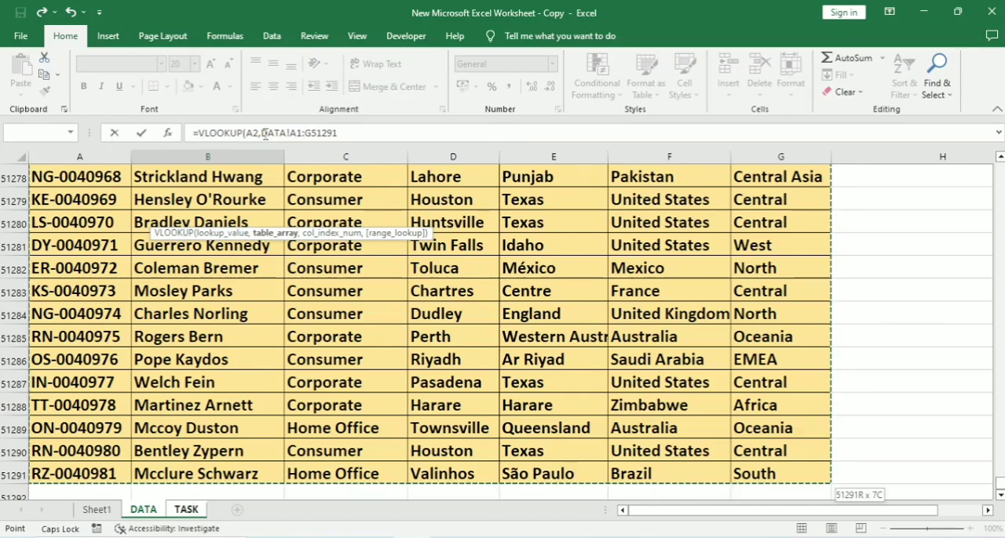
drag(262, 133, 345, 149)
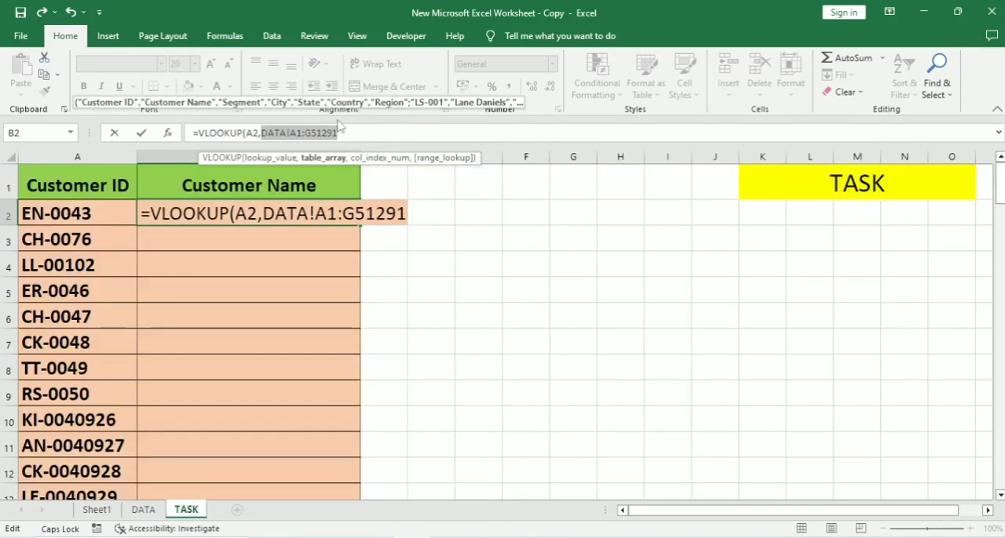
key(F4)
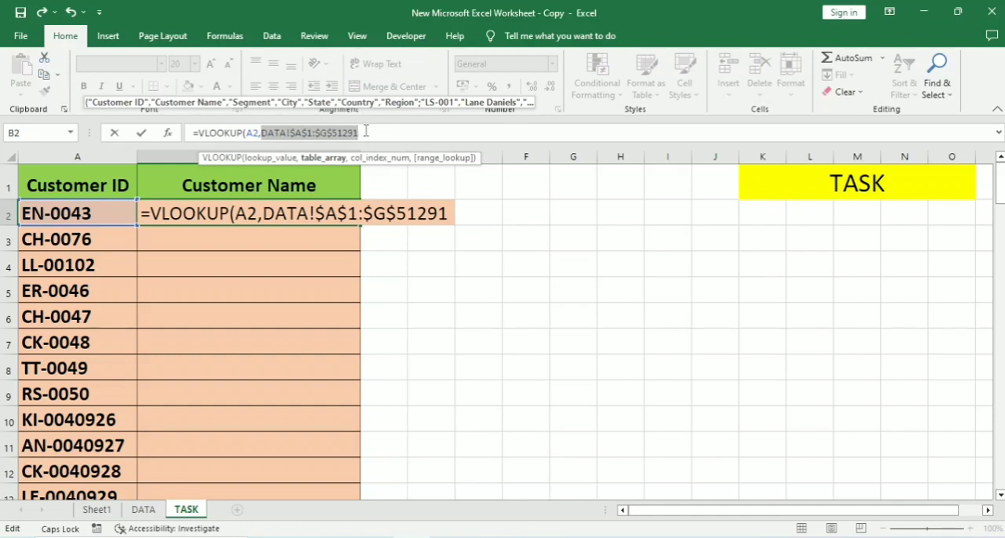
click(366, 131)
text(,)
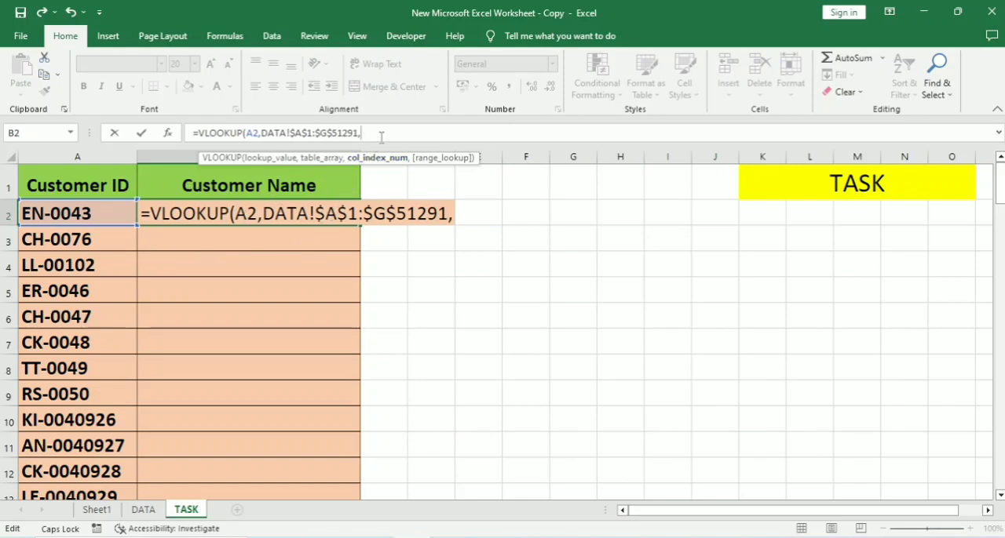
Complete the VLOOKUP formula with column index 2 and range lookup 0 for an exact match.
text(2)
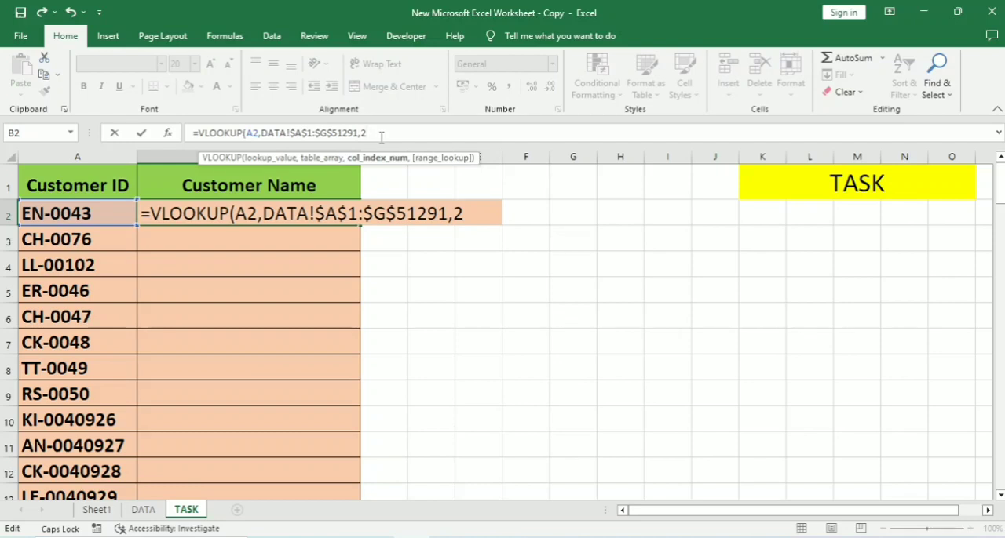
text(,)
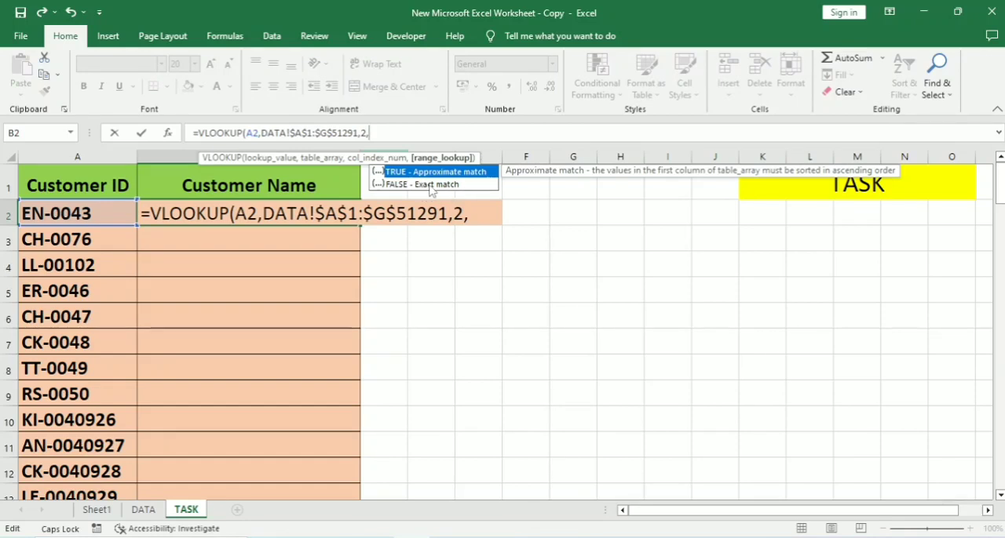
text(0))
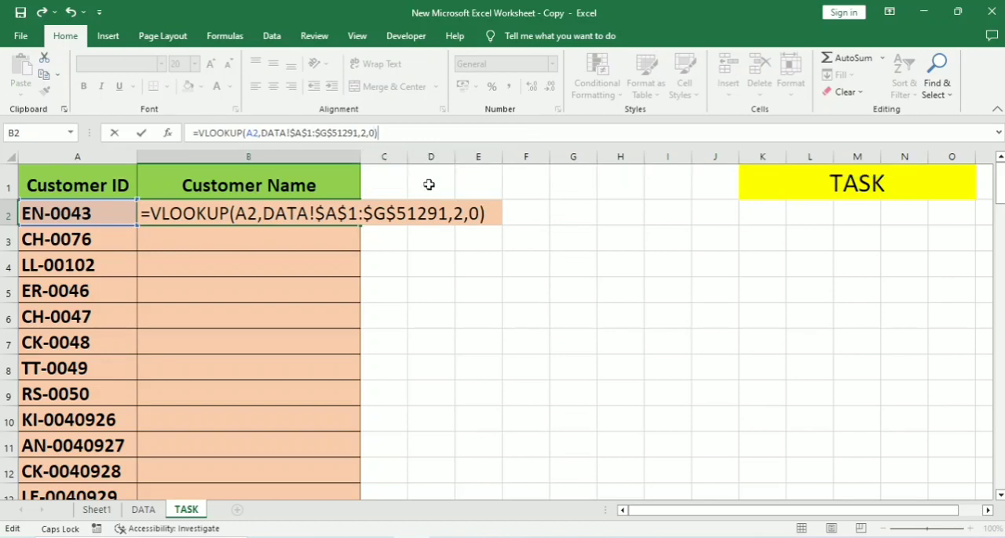
key(Return)
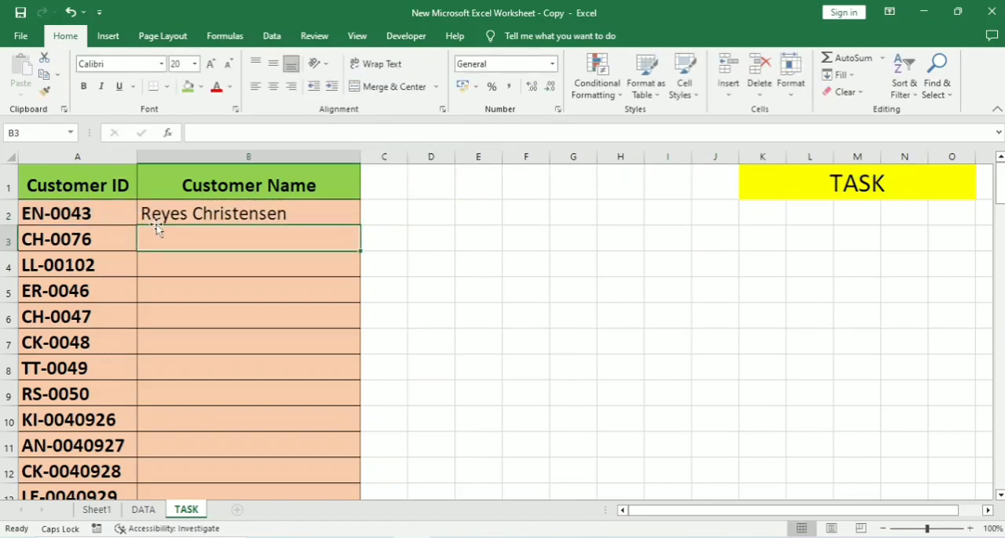
Find the customer ID from TASK cell A2 on the DATA sheet and check its customer name against the VLOOKUP result.
click(107, 224)
key(ctrl+c)
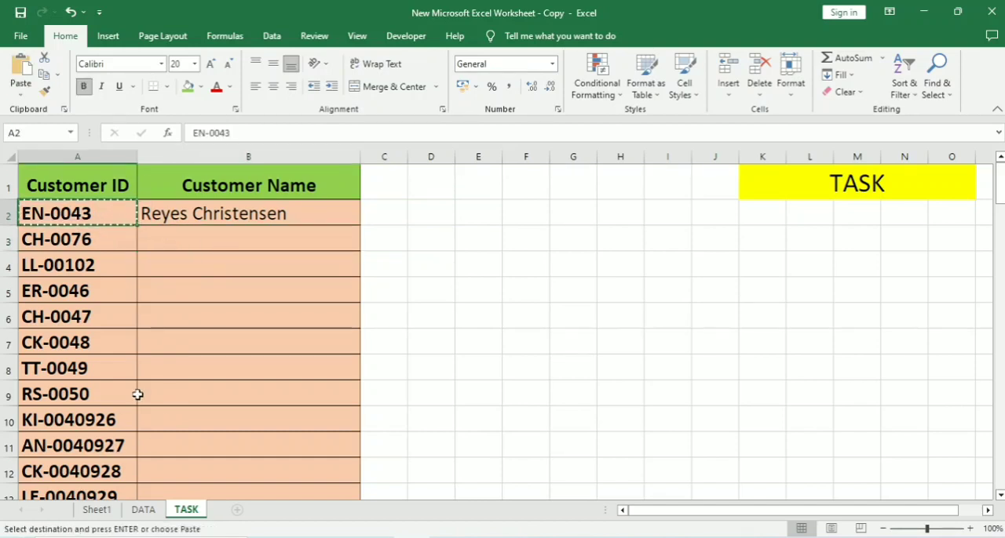
click(143, 510)
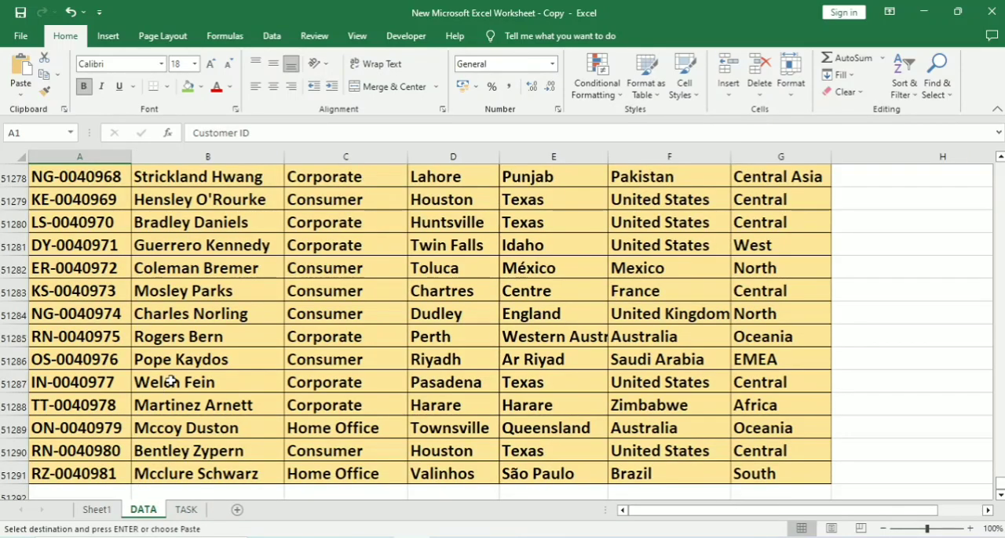
scroll(171, 382, up, 12)
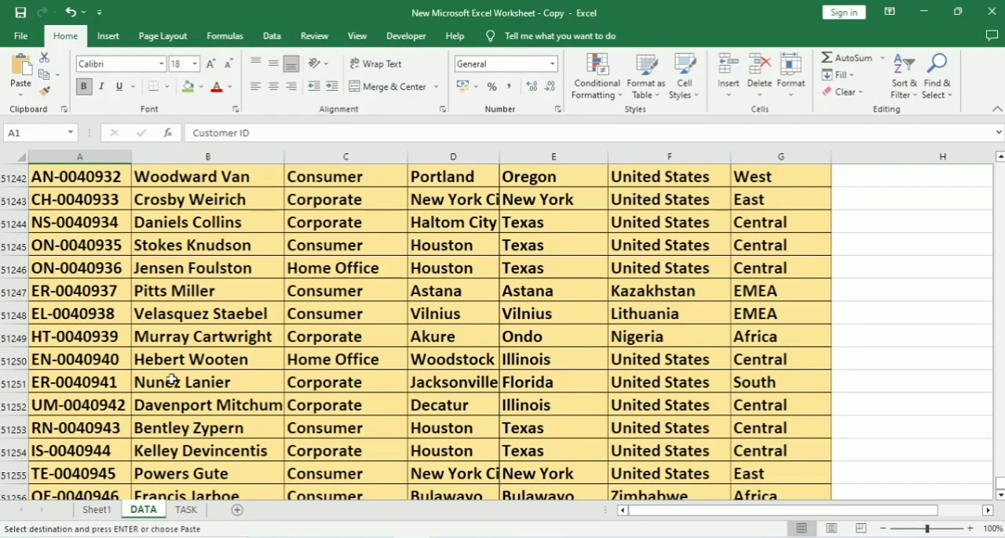
key(ctrl+f)
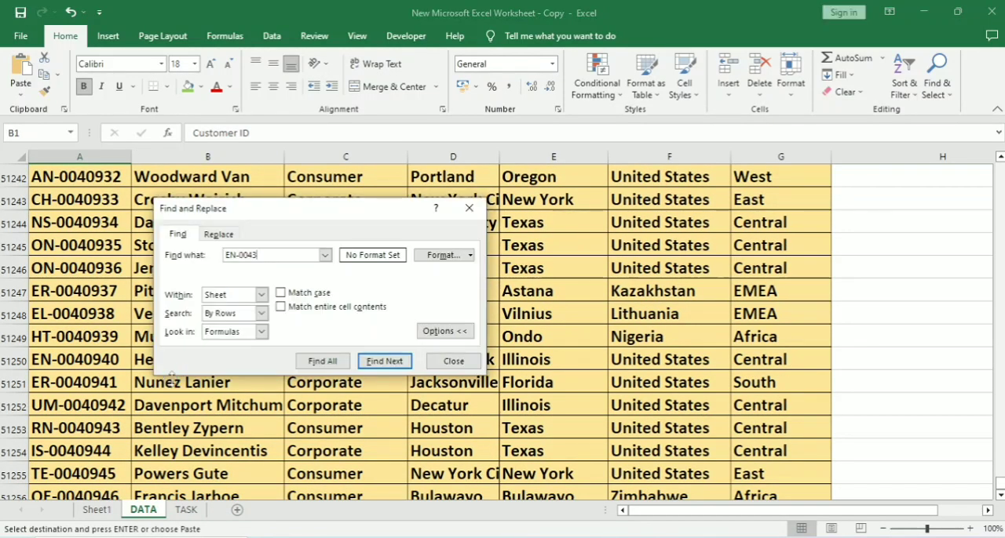
key(Return)
click(453, 361)
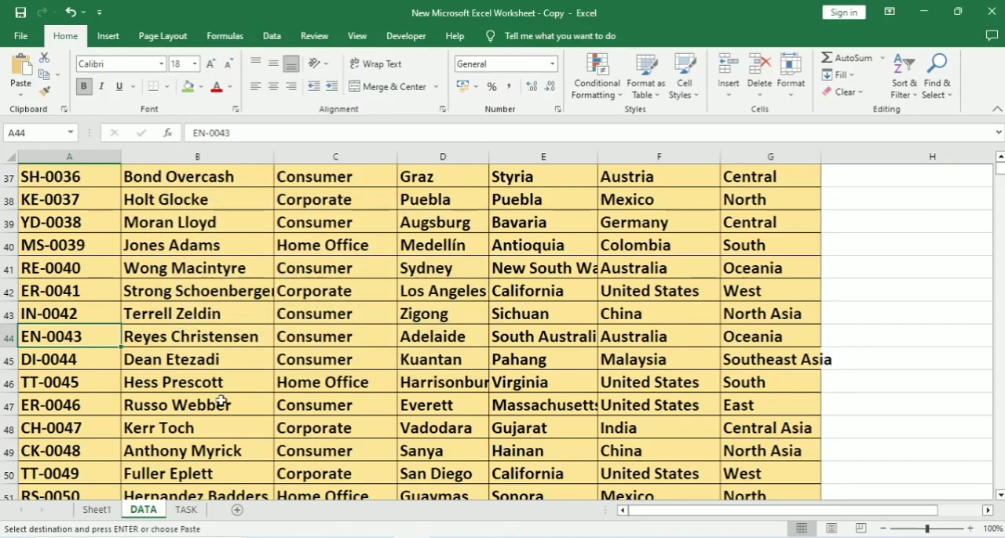
click(191, 351)
click(186, 337)
click(45, 335)
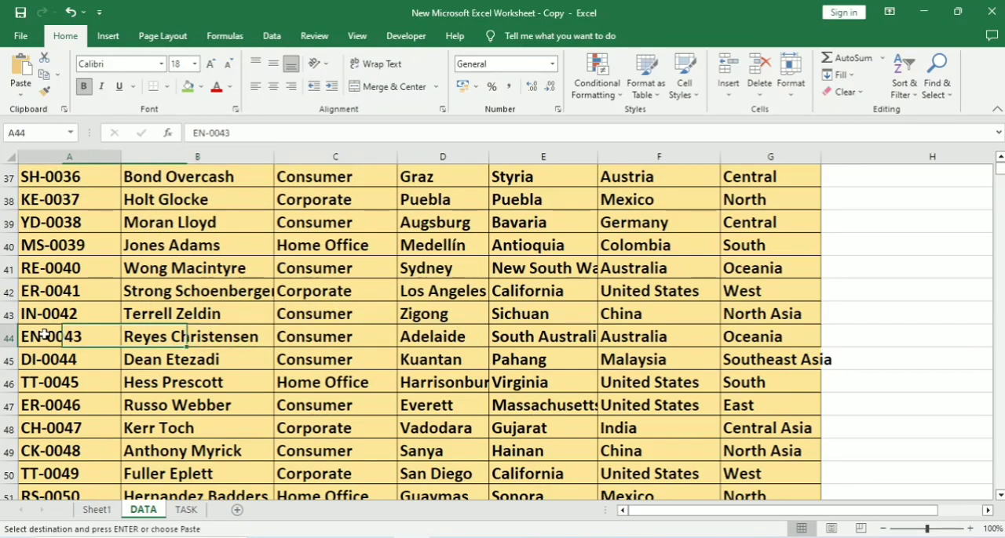
click(183, 344)
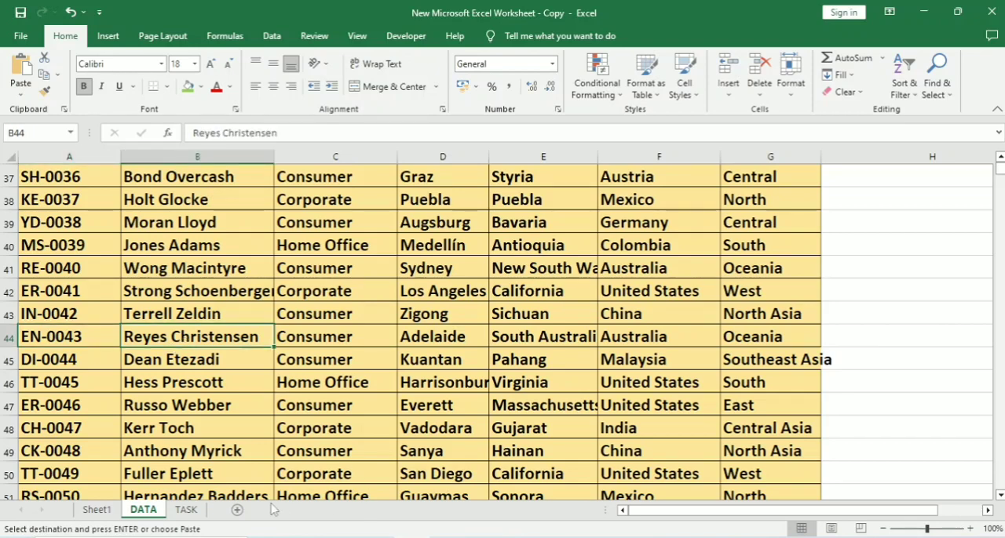
Fill the VLOOKUP formula from B2 down the TASK sheet's Customer Name column and review the filled rows.
click(185, 512)
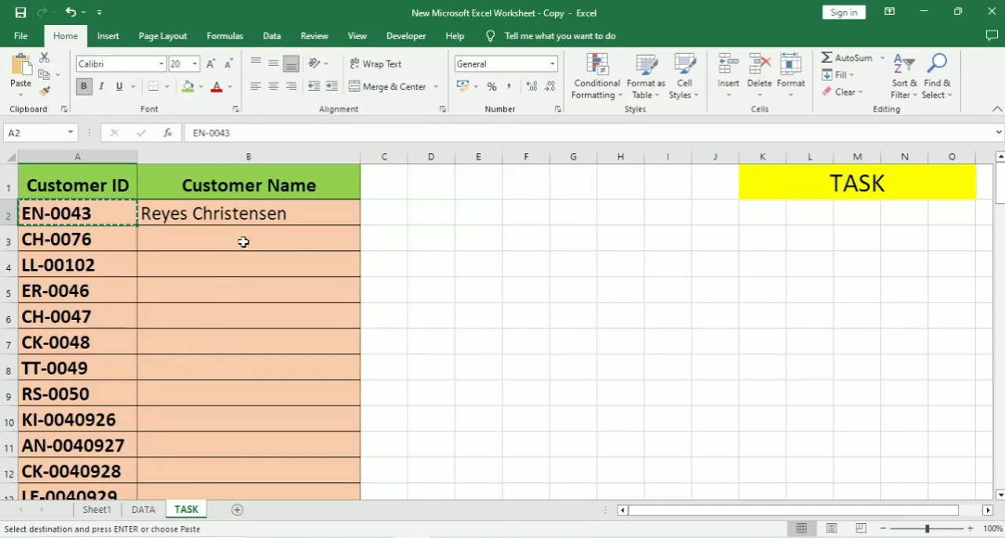
click(315, 220)
click(540, 250)
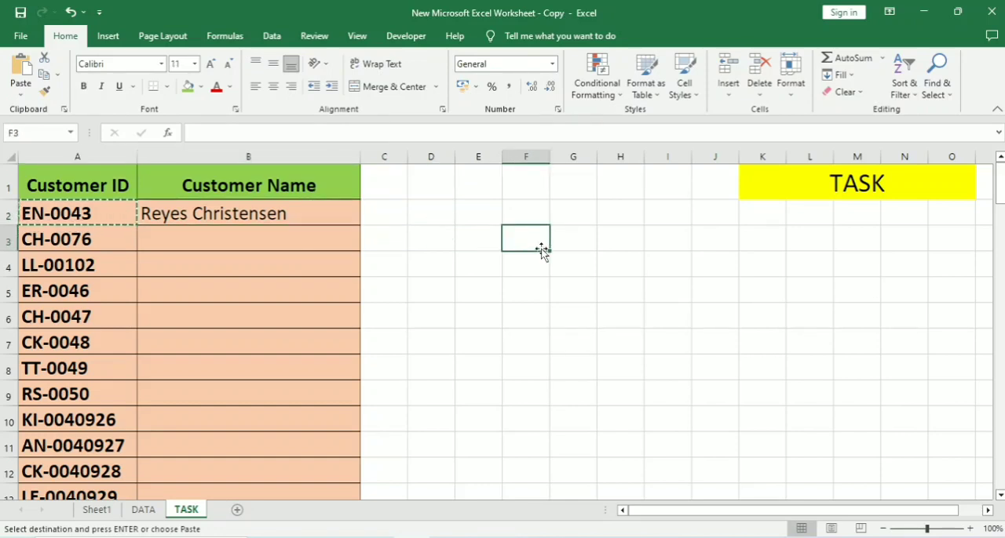
click(307, 205)
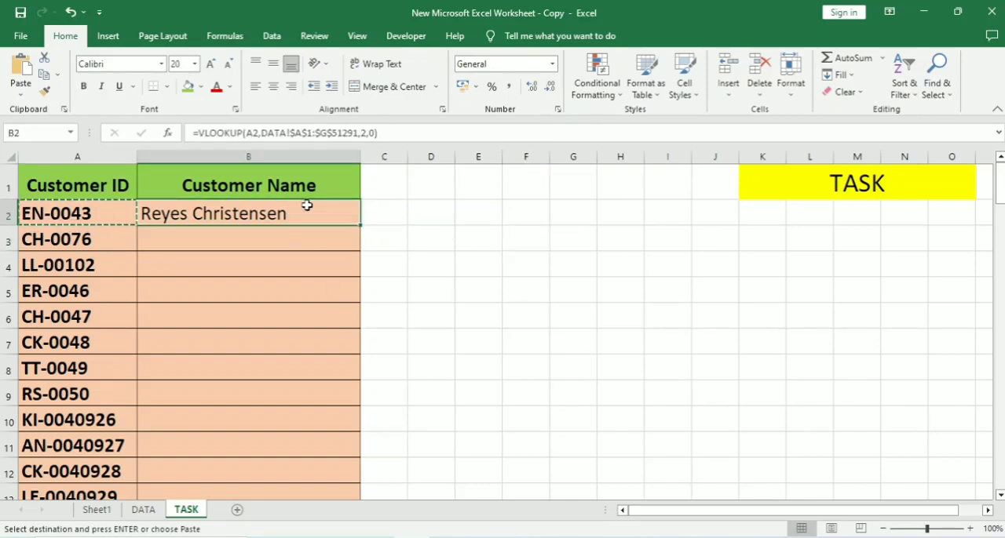
double_click(360, 225)
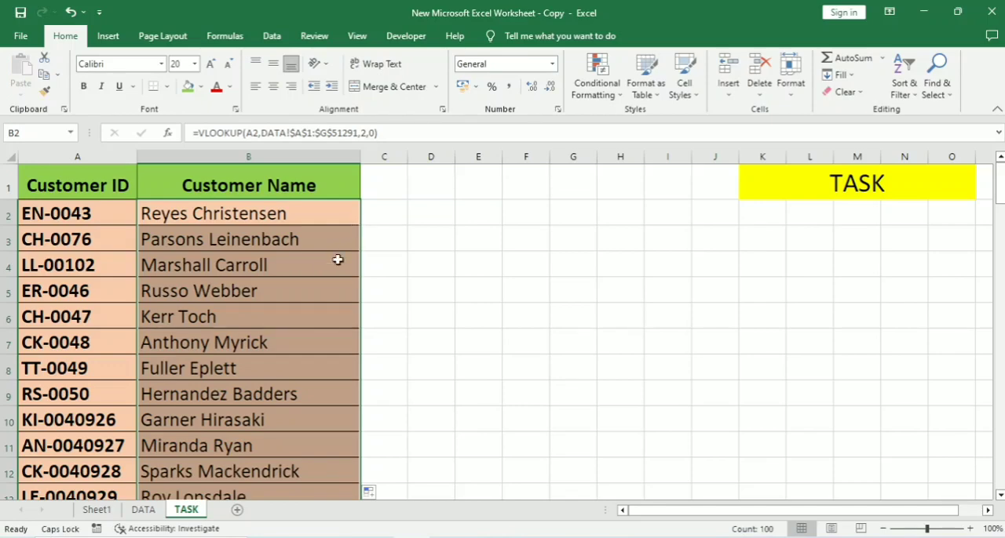
scroll(244, 430, down, 6)
scroll(244, 431, down, 10)
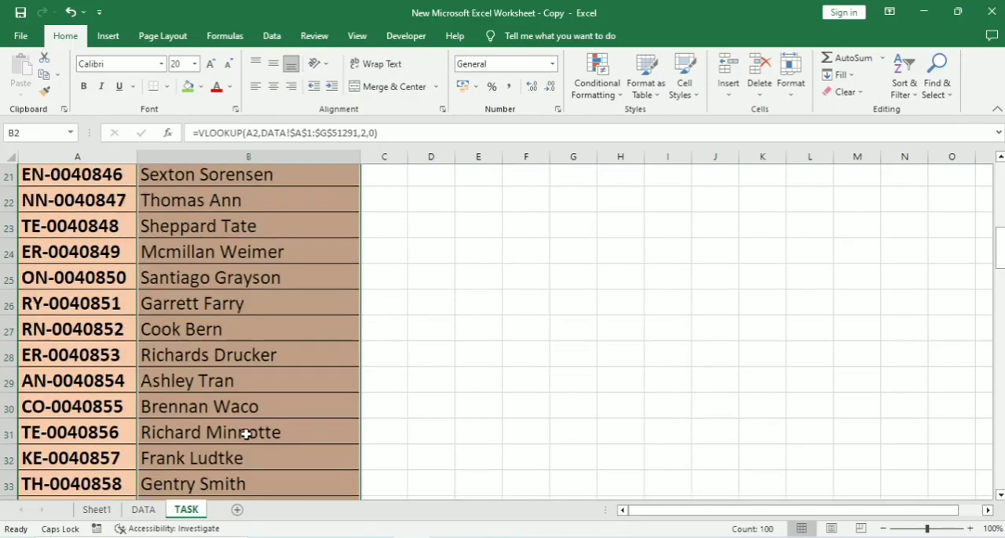
click(314, 381)
scroll(311, 392, up, 5)
scroll(306, 402, up, 11)
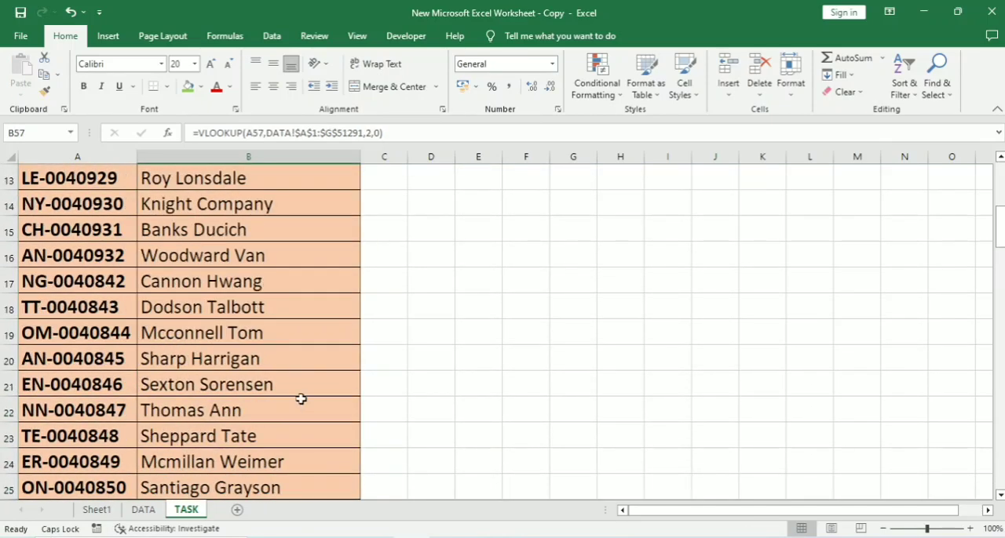
Review the VLOOKUP results in the TASK sheet's Customer Name column from the first row to the end of the list.
scroll(282, 269, down, 17)
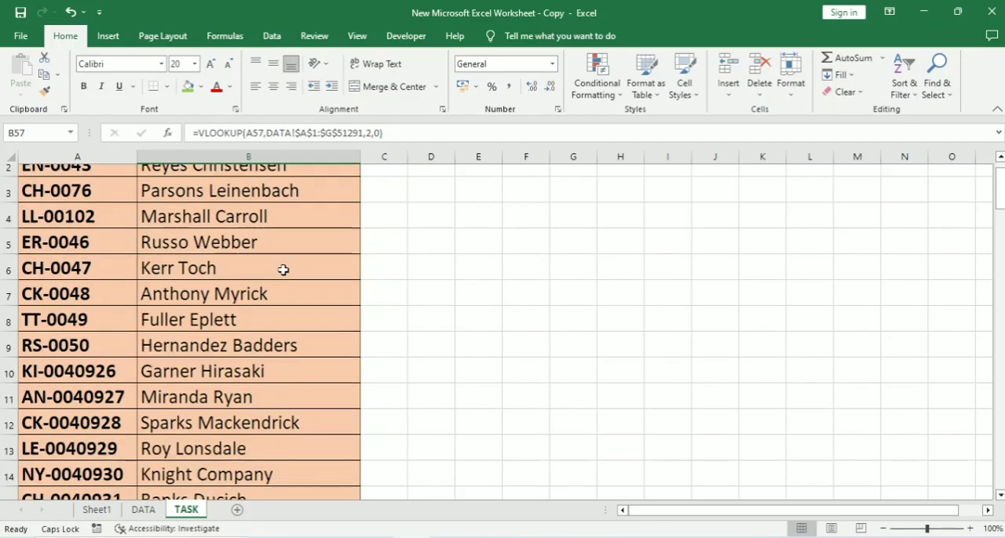
scroll(252, 386, down, 10)
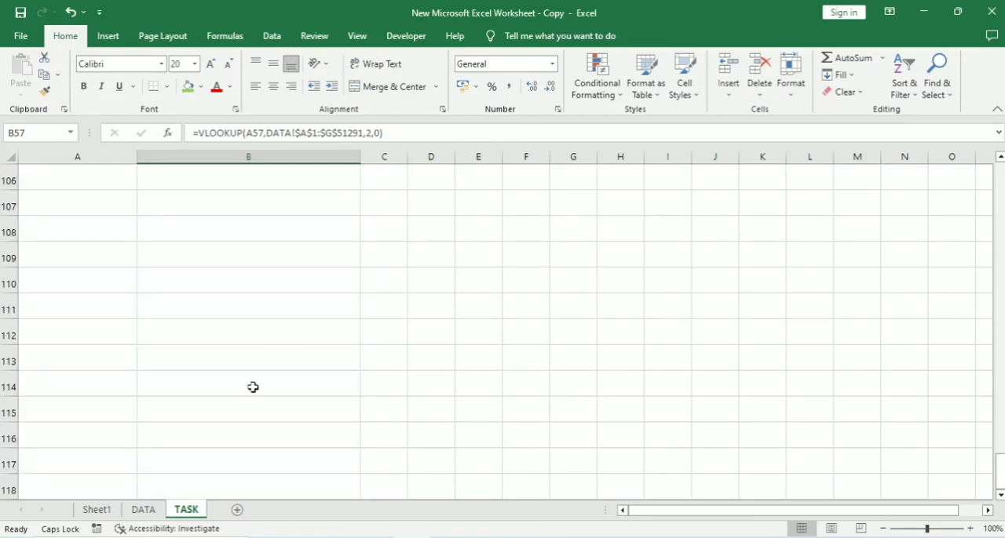
scroll(252, 386, up, 20)
scroll(248, 385, up, 7)
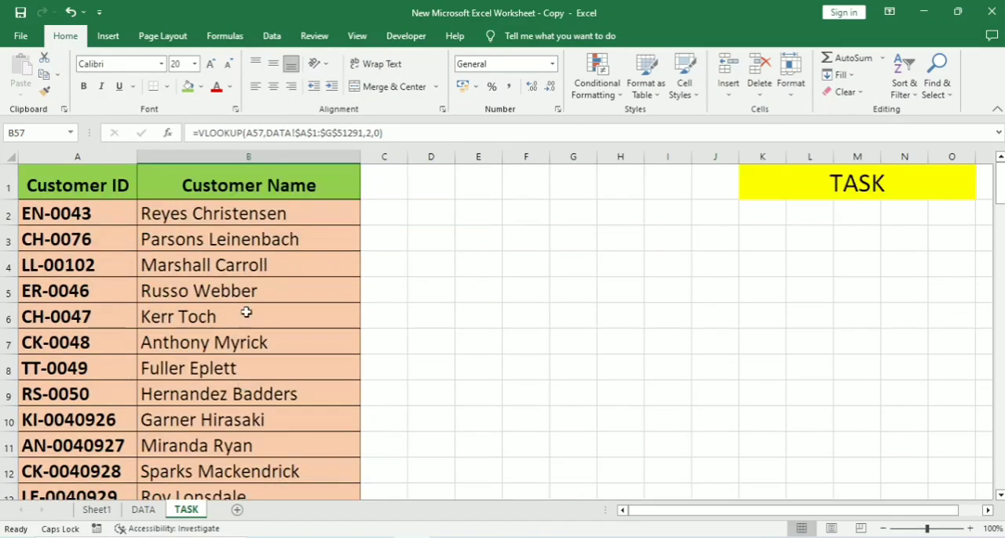
scroll(279, 237, down, 5)
scroll(277, 366, up, 5)
Examine the order of the Customer ID and Customer Name columns in the DATA sheet table and return to the TASK sheet.
click(142, 509)
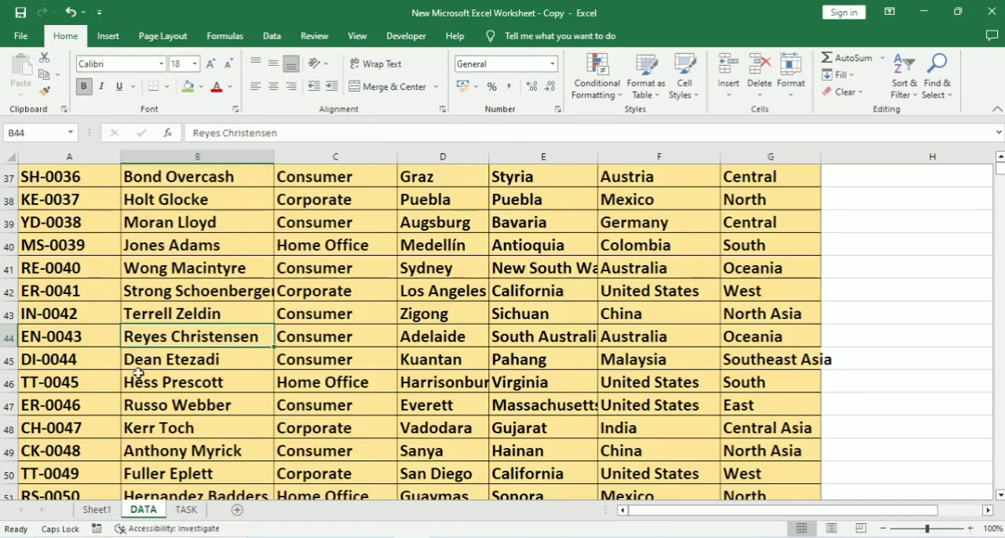
scroll(399, 206, up, 5)
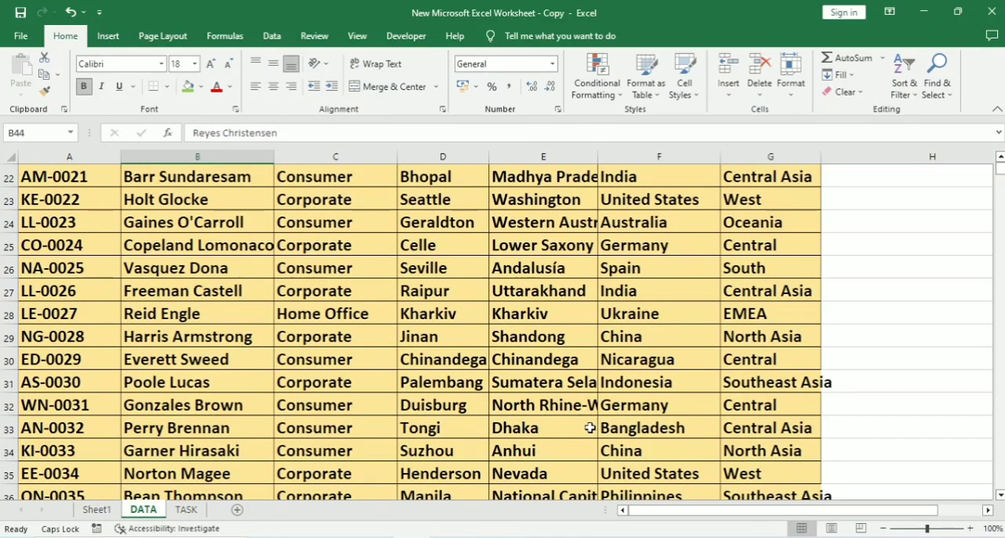
scroll(589, 427, up, 2)
drag(999, 174, 1000, 165)
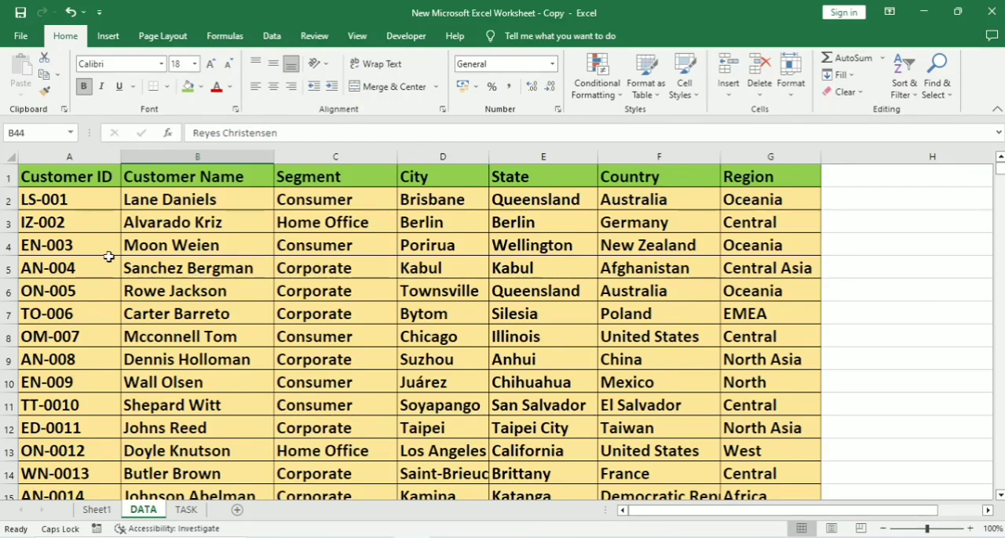
click(64, 173)
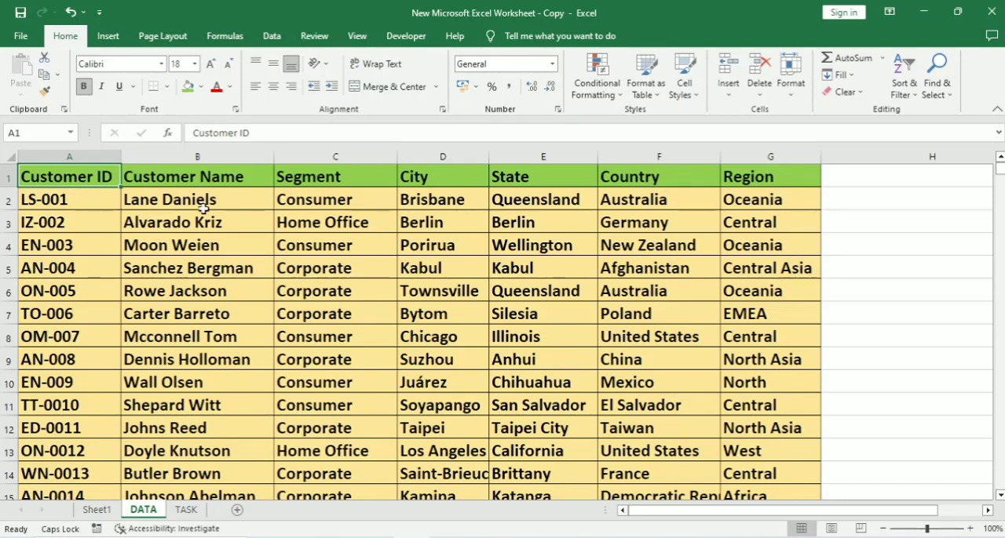
click(203, 179)
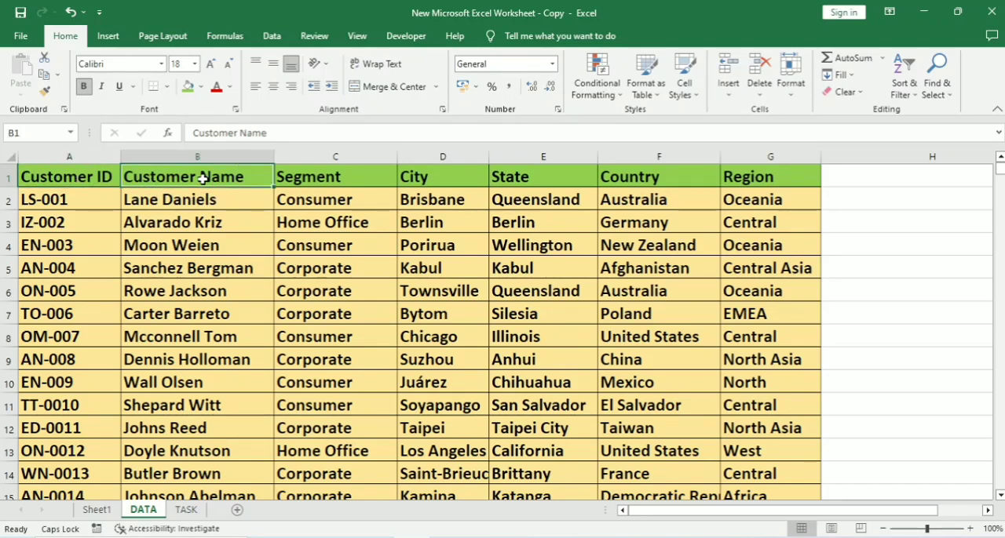
drag(71, 171, 104, 416)
click(193, 318)
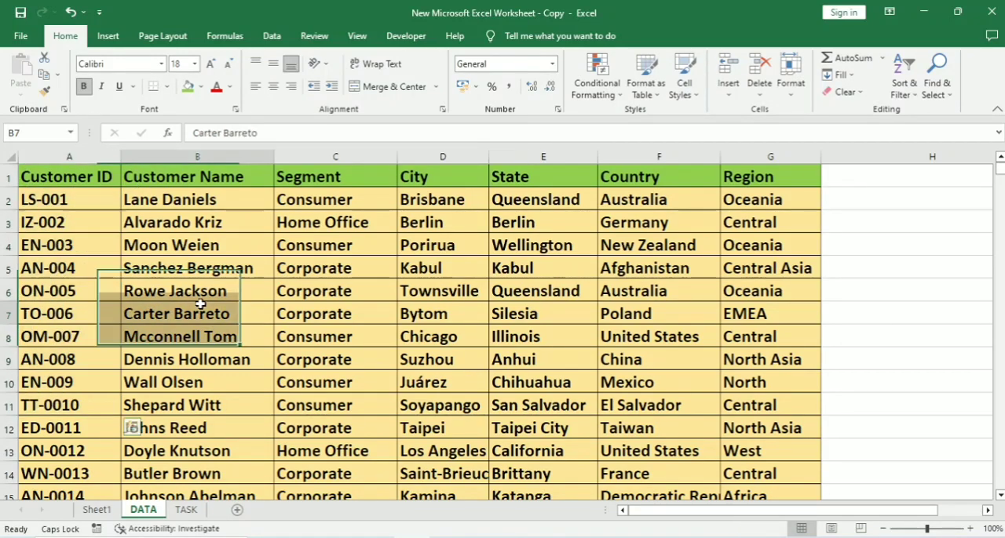
click(157, 182)
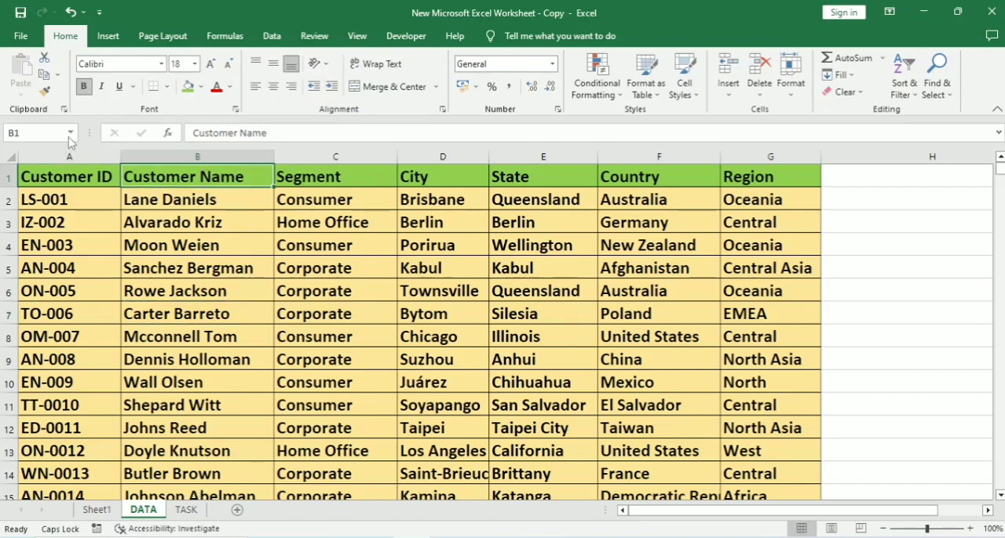
double_click(210, 178)
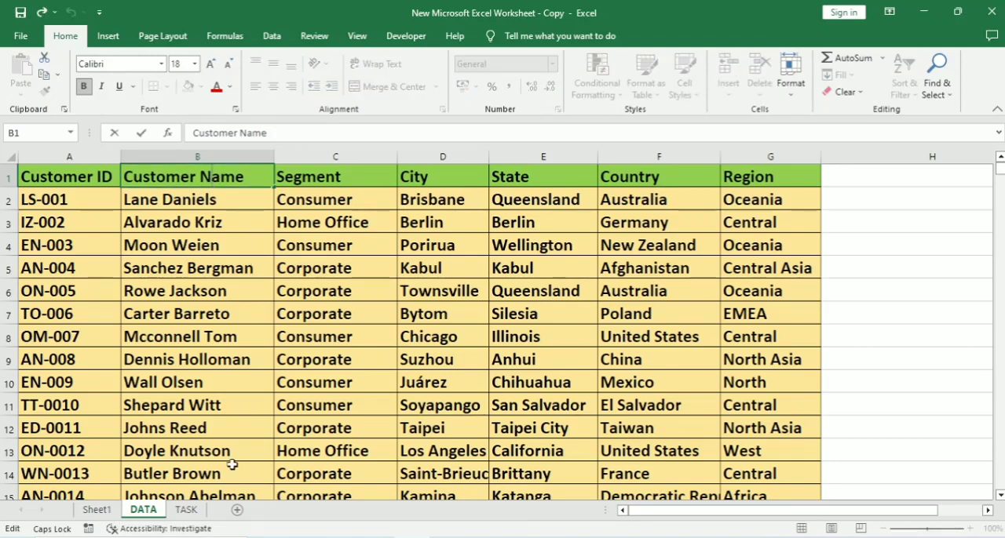
click(187, 511)
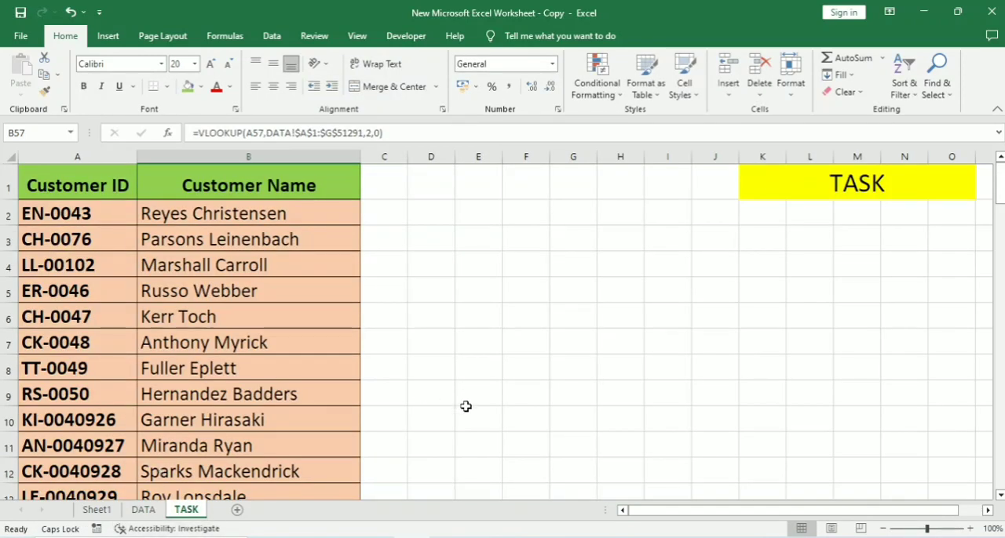